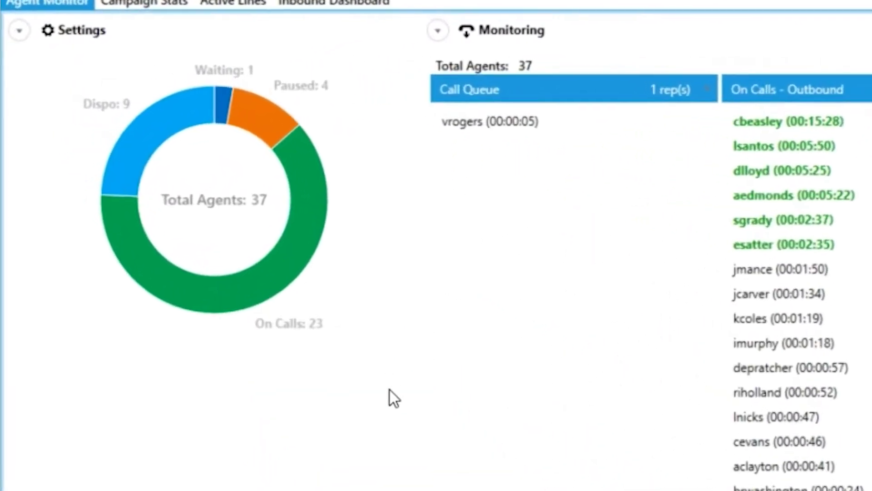
Turn on Show Campaign, display both chart and lists, and enable the Total Sales chart.
{"action": "left_click", "coordinate": [20, 24]}
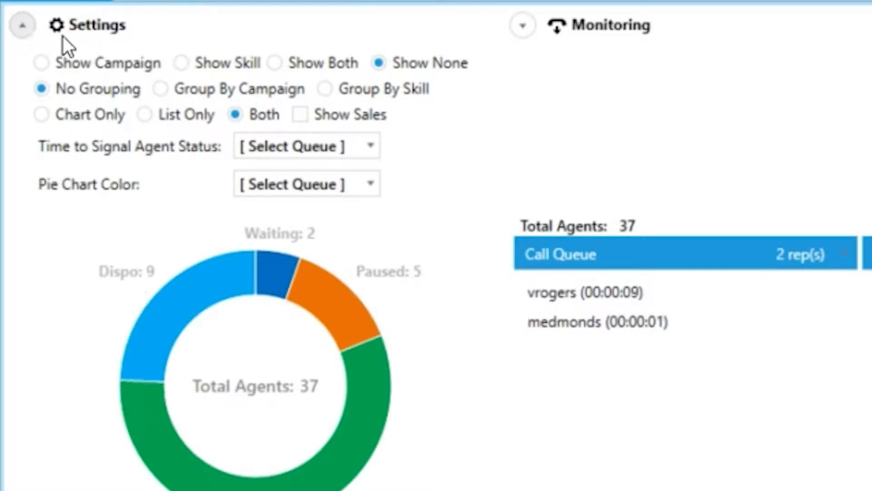
{"action": "left_click", "coordinate": [69, 62]}
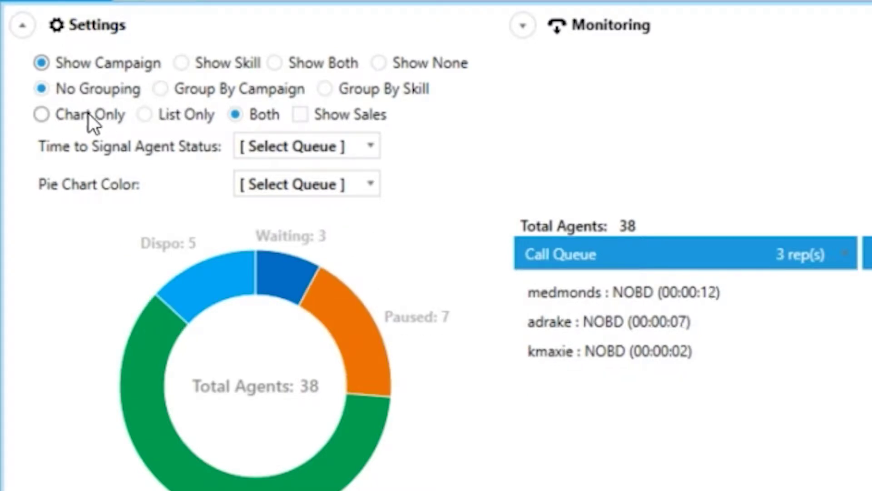
{"action": "left_click", "coordinate": [82, 117]}
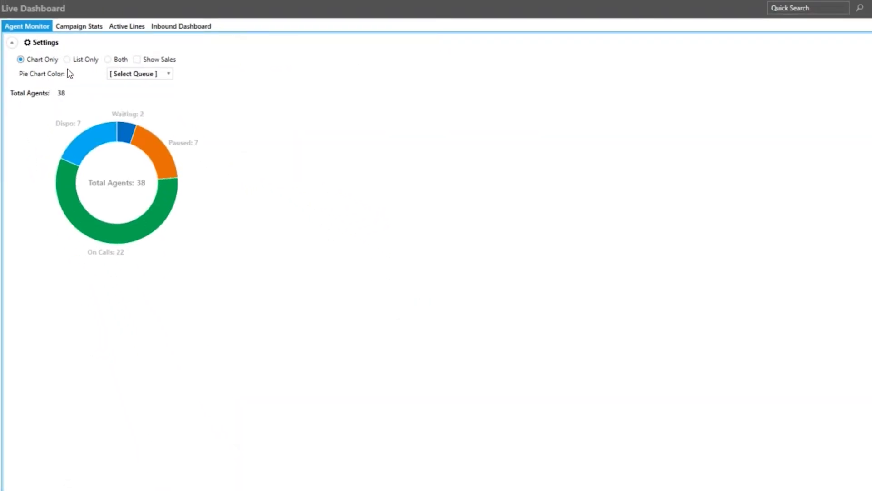
{"action": "left_click", "coordinate": [84, 61]}
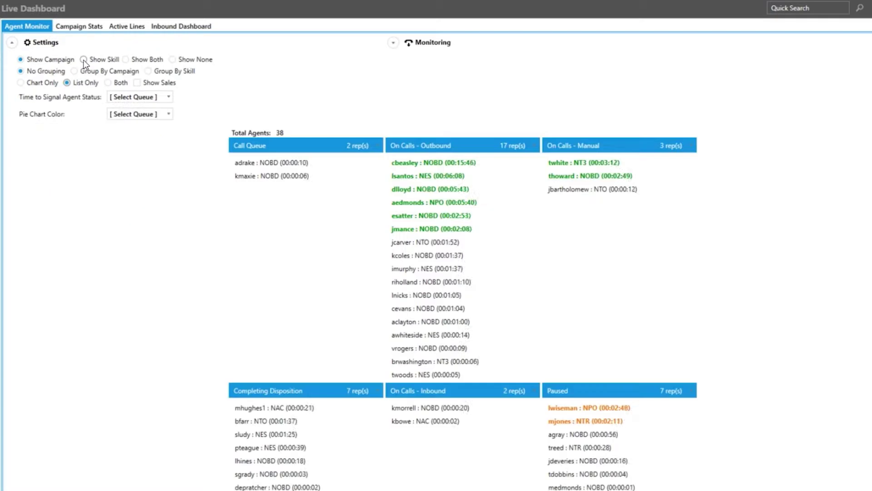
{"action": "left_click", "coordinate": [107, 83]}
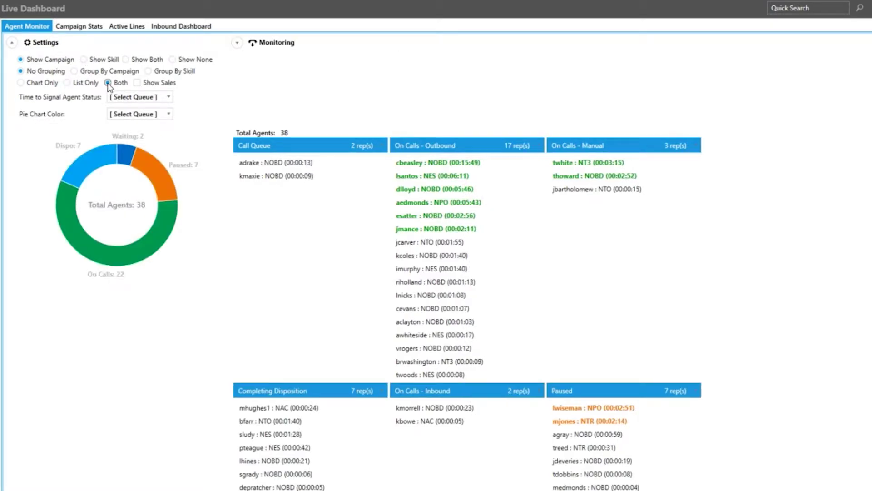
{"action": "left_click", "coordinate": [137, 83]}
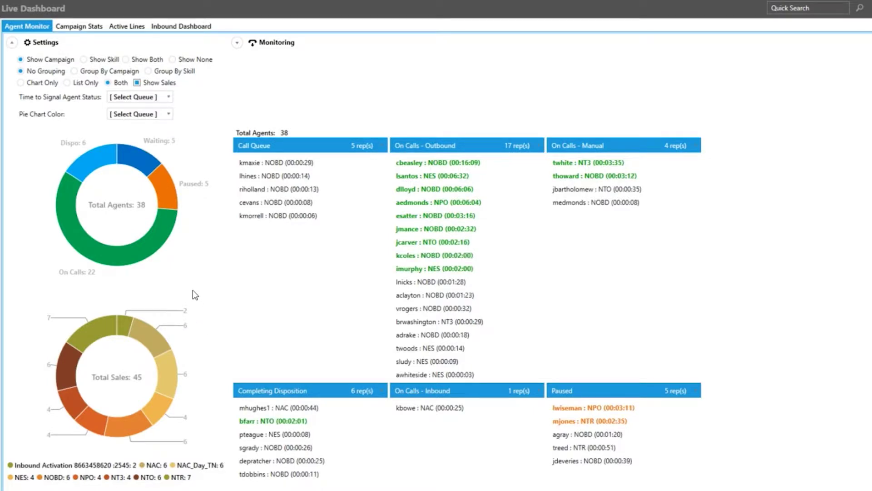
Set Time to Signal Agent Status to On Call.
{"action": "left_click", "coordinate": [167, 98]}
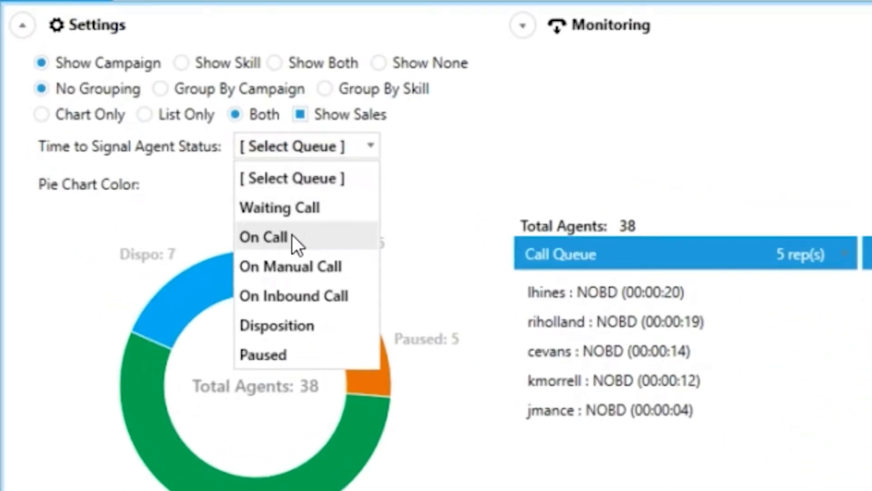
{"action": "left_click", "coordinate": [292, 237]}
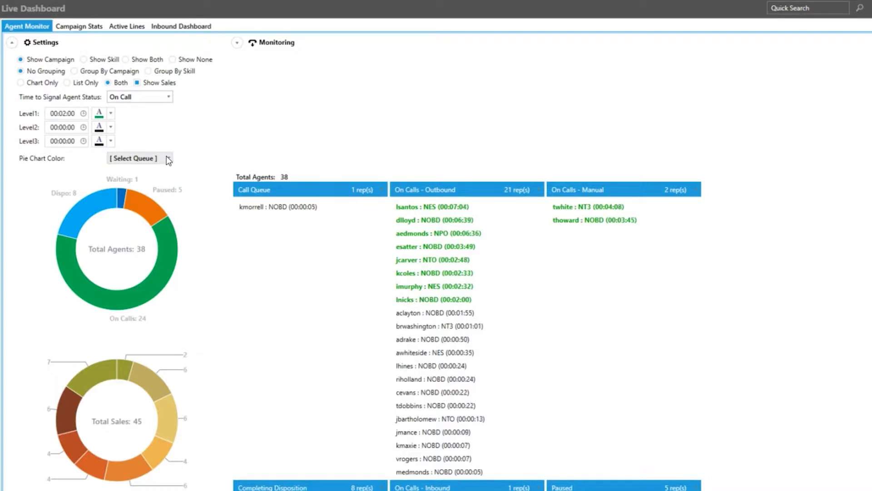
Collapse Settings, expand Monitoring, and connect the Softphone in ListenOnly mode.
{"action": "left_click", "coordinate": [13, 43]}
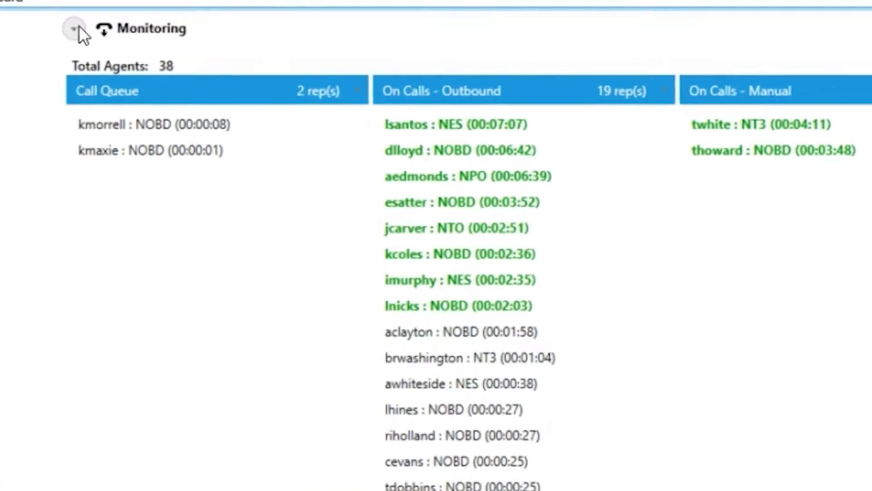
{"action": "left_click", "coordinate": [78, 28]}
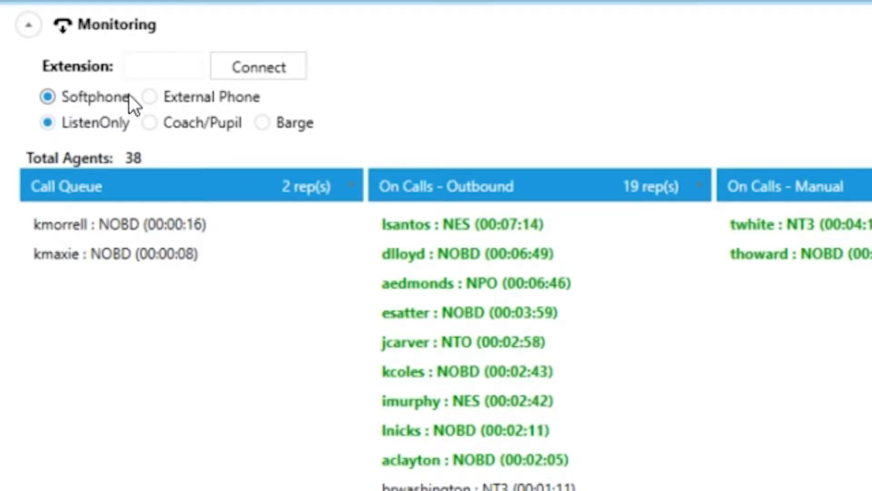
{"action": "left_click", "coordinate": [257, 72]}
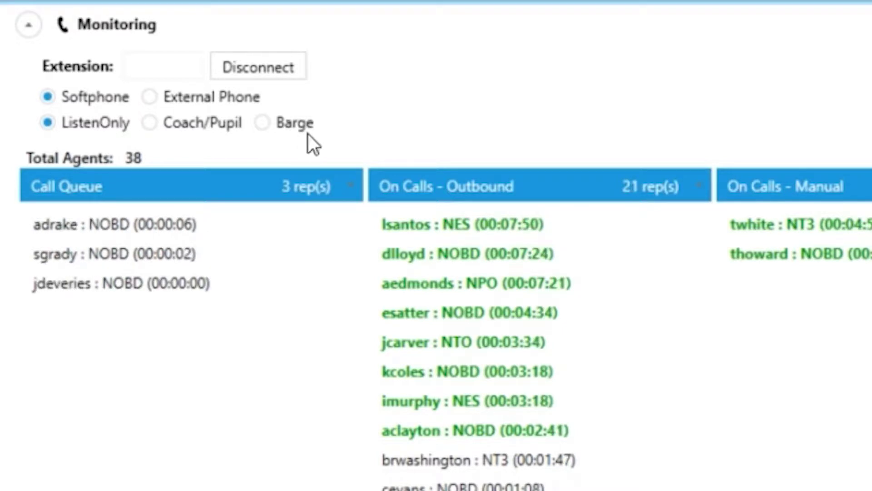
Start then stop monitoring the top outbound agent, then open Screen Sharing of their desktop.
{"action": "right_click", "coordinate": [400, 224]}
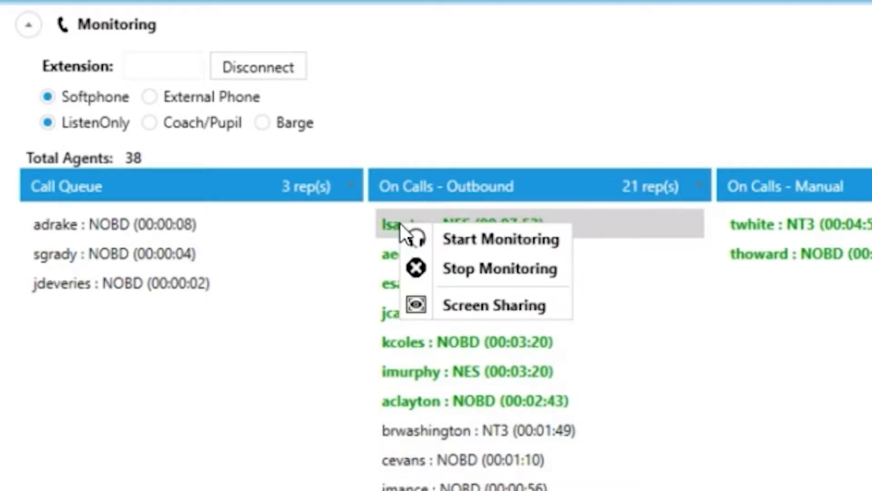
{"action": "left_click", "coordinate": [489, 240]}
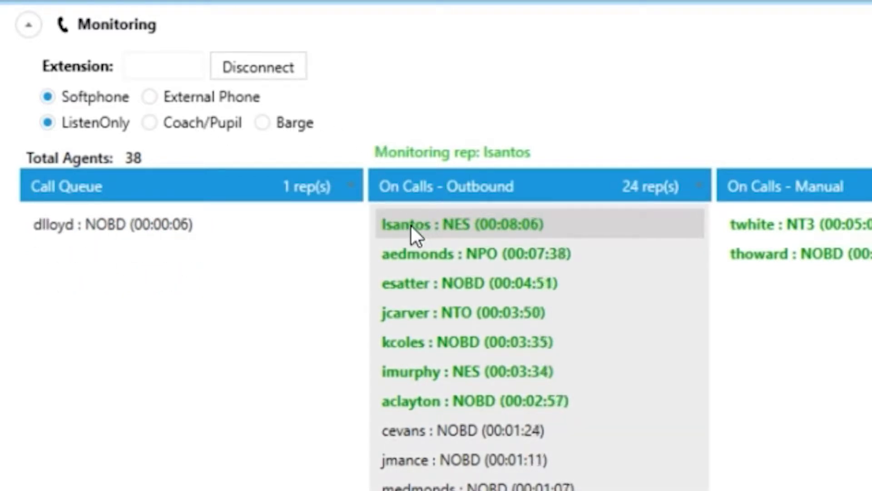
{"action": "right_click", "coordinate": [411, 226]}
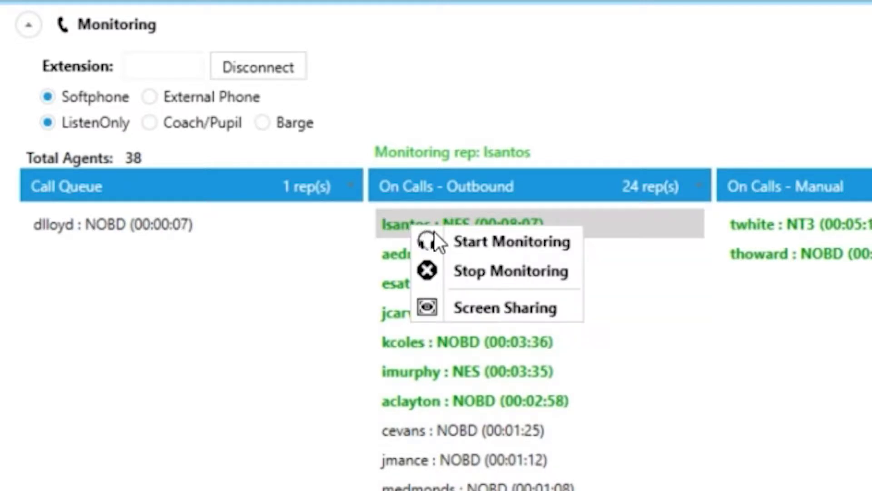
{"action": "left_click", "coordinate": [478, 268]}
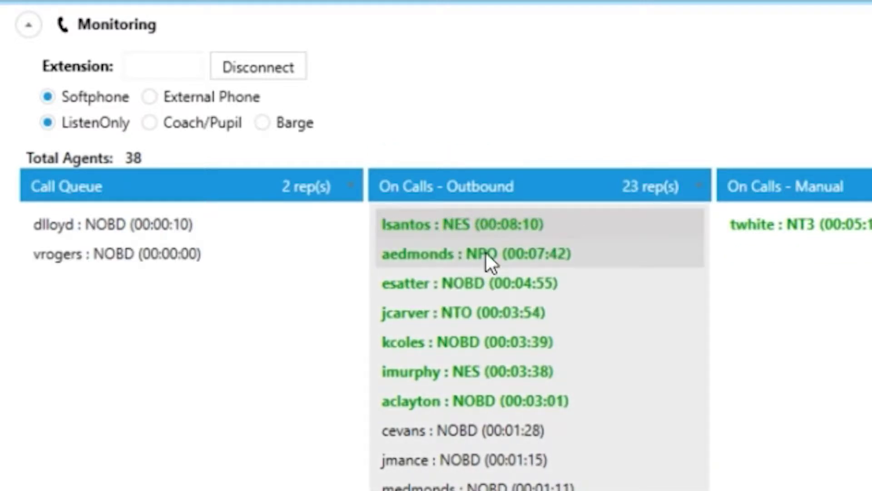
{"action": "right_click", "coordinate": [525, 229]}
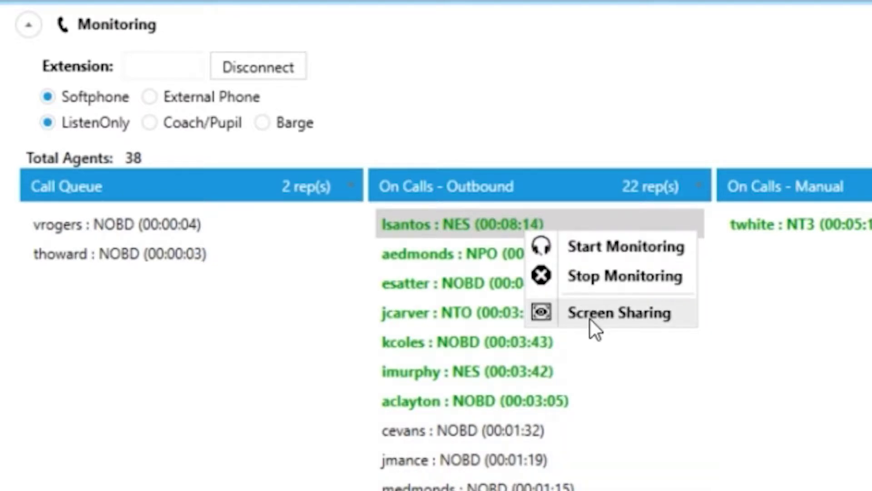
{"action": "left_click", "coordinate": [591, 315]}
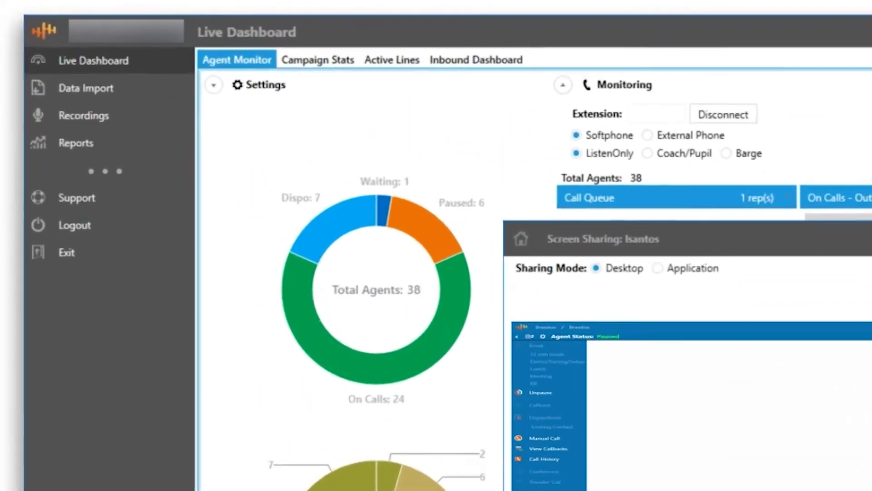
Close Screen Sharing and view Campaign Stats, leaving the sort on Most Dialed.
{"action": "left_click", "coordinate": [599, 126]}
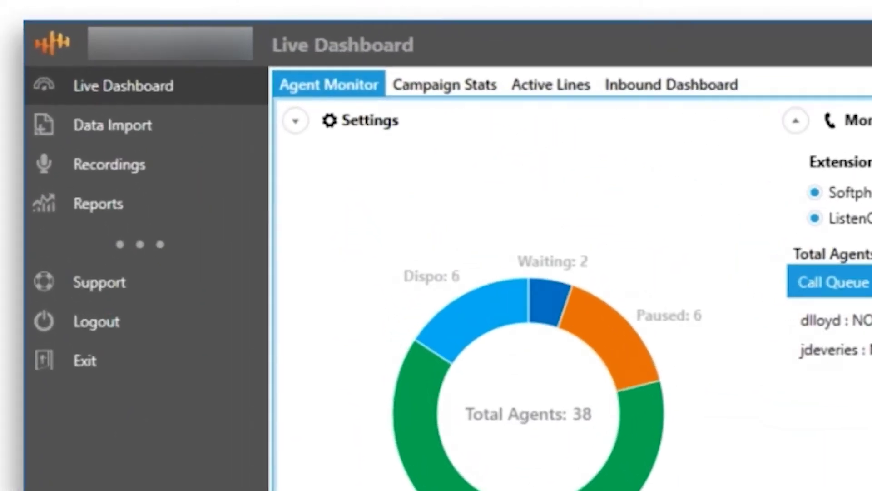
{"action": "left_click", "coordinate": [453, 94]}
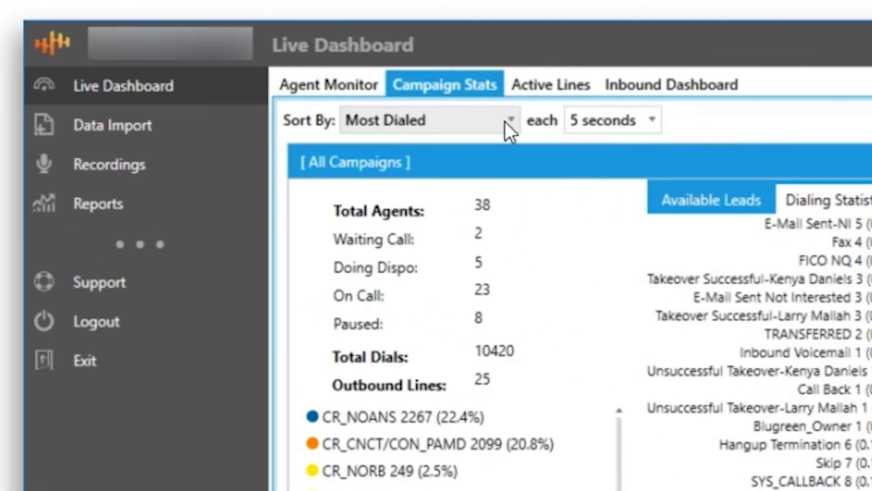
{"action": "left_click", "coordinate": [193, 44]}
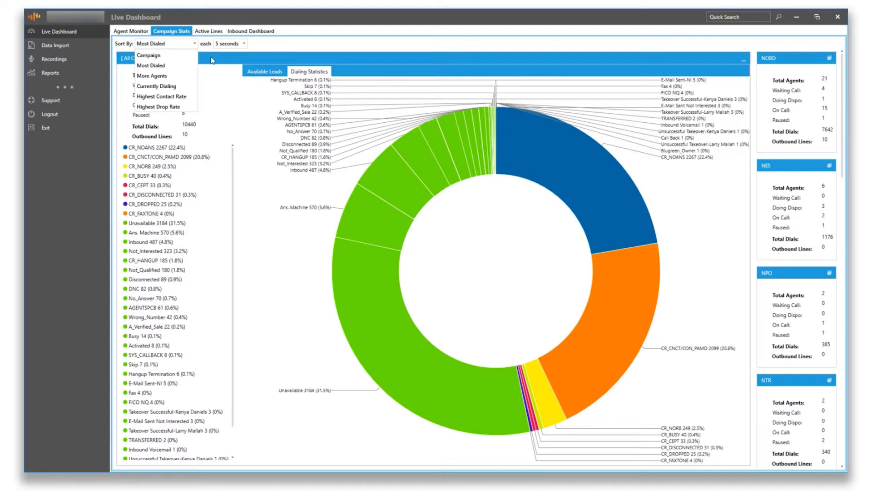
{"action": "left_click", "coordinate": [212, 60]}
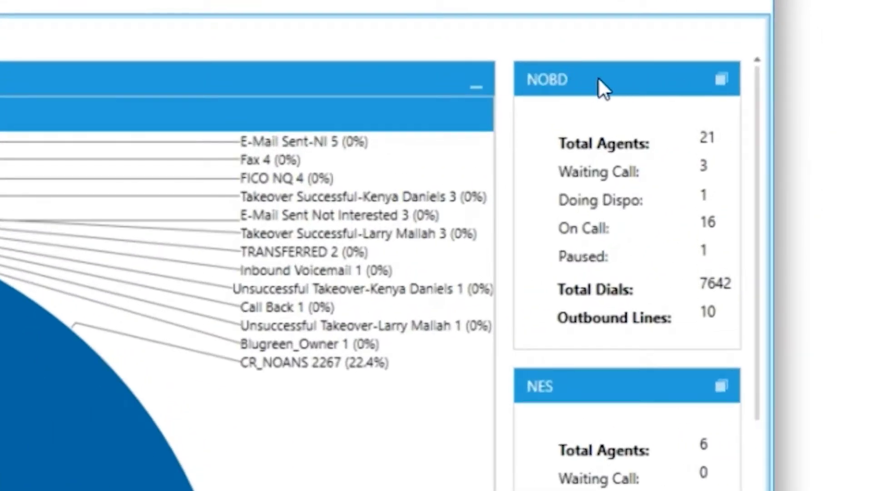
{"action": "left_click", "coordinate": [723, 80]}
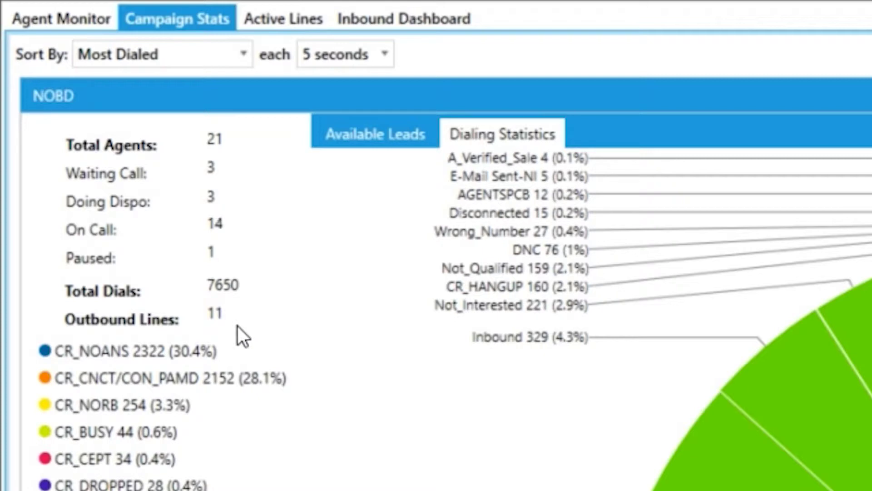
{"action": "scroll", "coordinate": [248, 341], "scroll_direction": "down", "scroll_amount": 2}
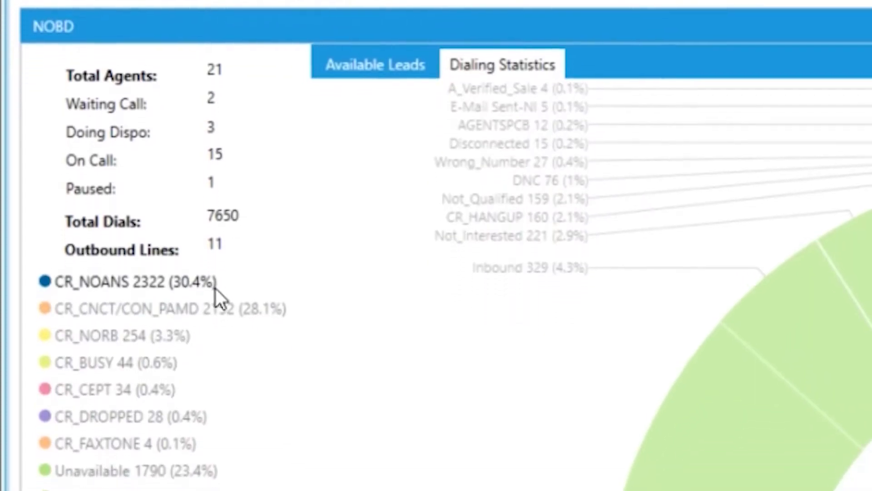
{"action": "scroll", "coordinate": [218, 298], "scroll_direction": "down", "scroll_amount": 4}
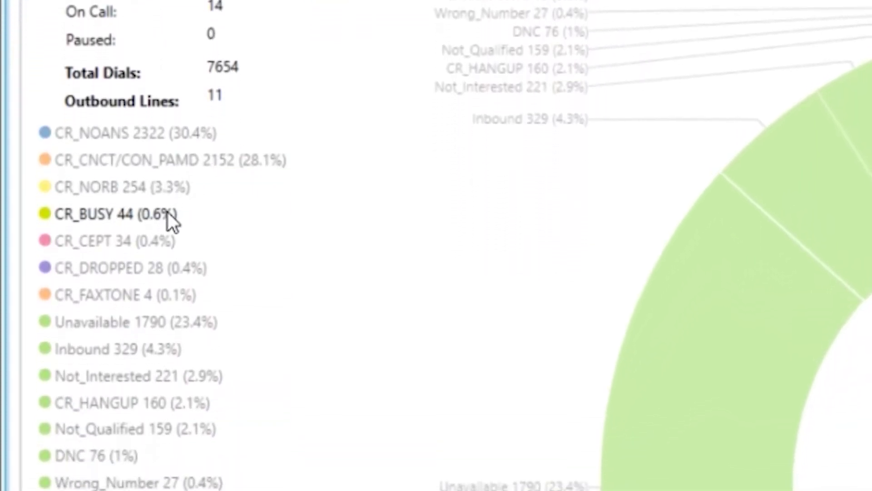
{"action": "scroll", "coordinate": [172, 219], "scroll_direction": "down", "scroll_amount": 4}
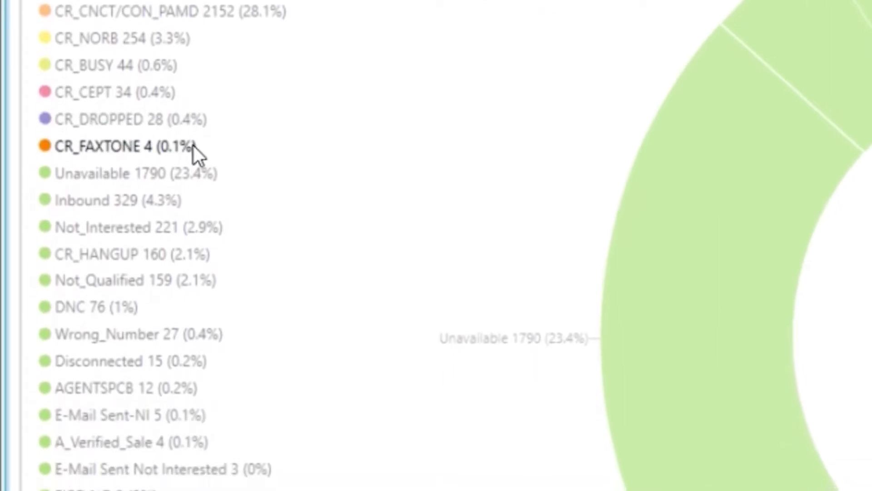
{"action": "scroll", "coordinate": [195, 145], "scroll_direction": "down", "scroll_amount": 3}
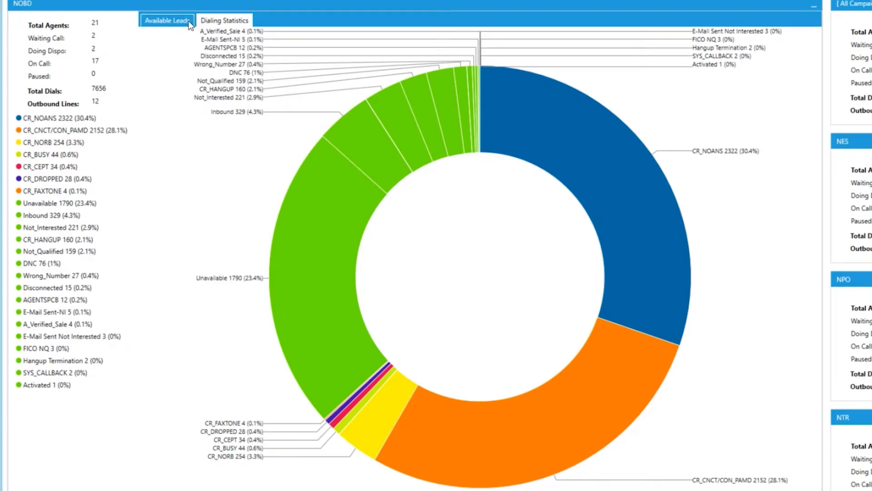
Switch the NOBD campaign card to its Available Leads tab.
{"action": "left_click", "coordinate": [187, 21]}
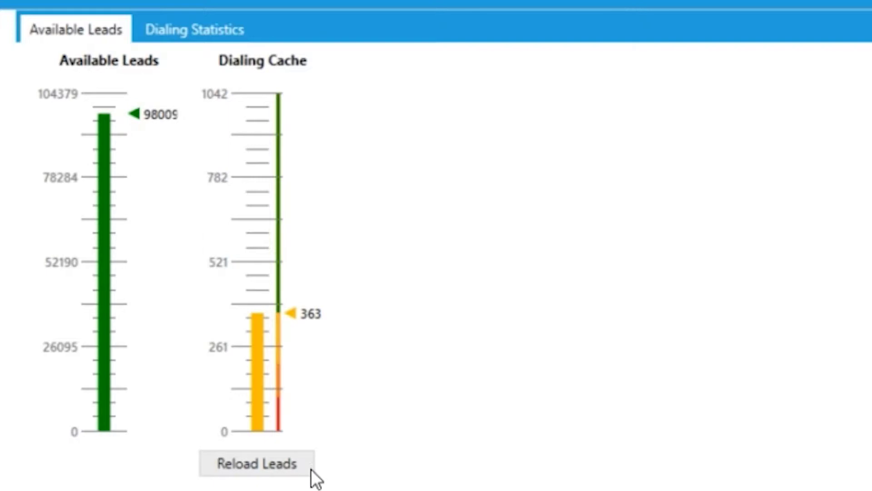
Switch the NOBD campaign card back to its Dialing Statistics tab.
{"action": "left_click", "coordinate": [208, 30]}
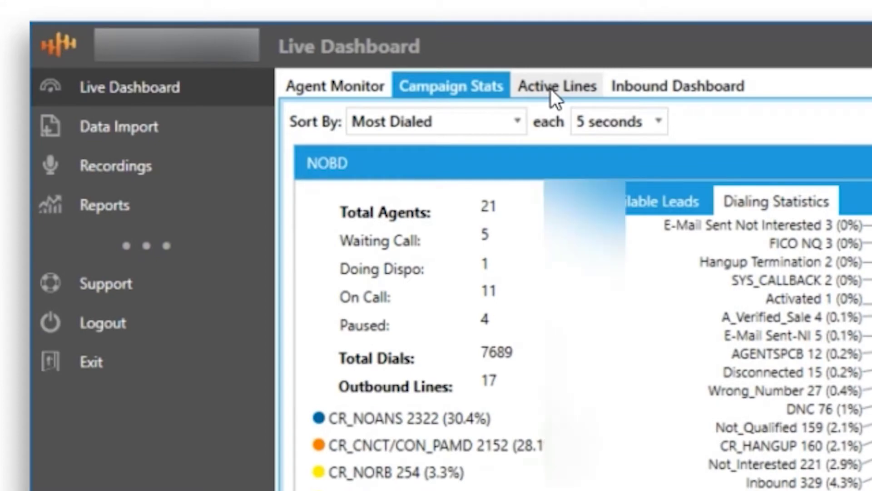
Show Active Lines grouped by Line Status with the IsConnected group expanded.
{"action": "left_click", "coordinate": [480, 75]}
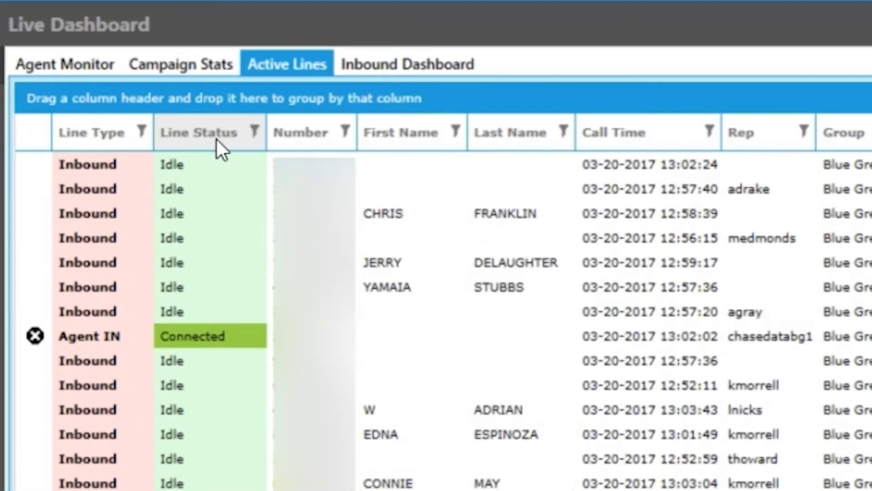
{"action": "left_click_drag", "start_coordinate": [217, 140], "coordinate": [194, 99]}
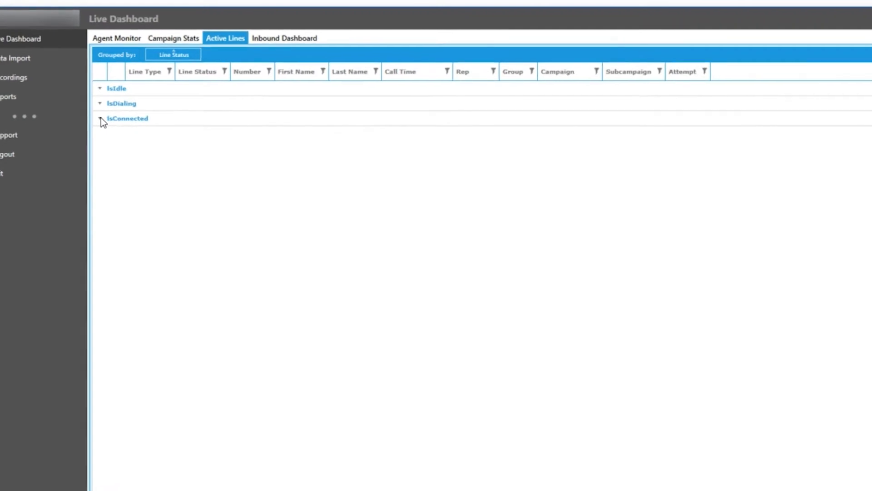
{"action": "left_click", "coordinate": [101, 118]}
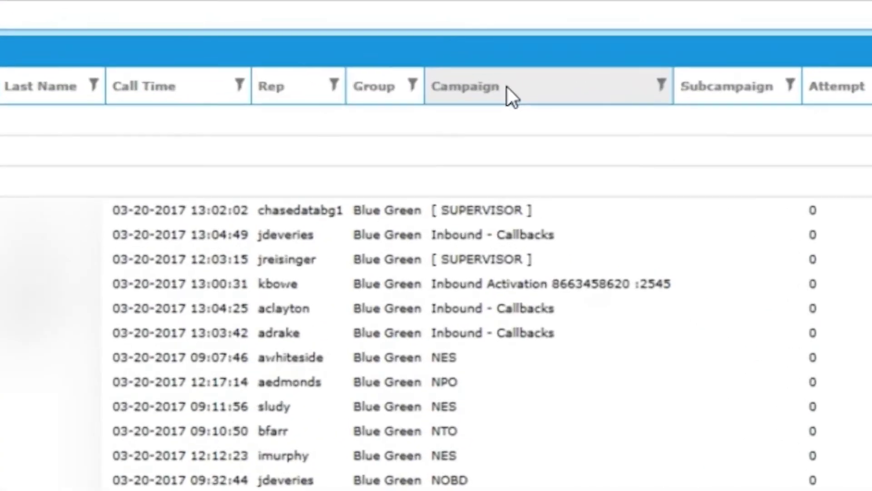
Add Campaign as a second grouping under Line Status and expand the NES group.
{"action": "left_click_drag", "start_coordinate": [462, 55], "coordinate": [293, 46]}
{"action": "left_click_drag", "start_coordinate": [167, 62], "coordinate": [0, 53]}
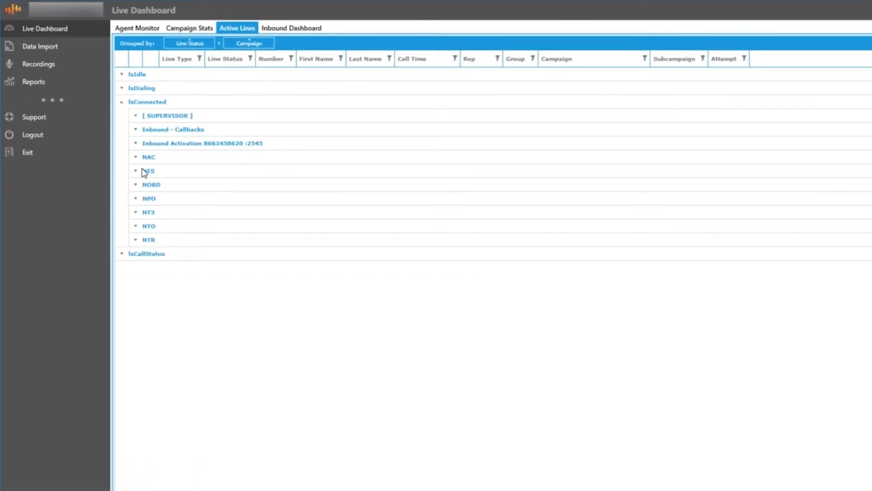
{"action": "left_click", "coordinate": [136, 171]}
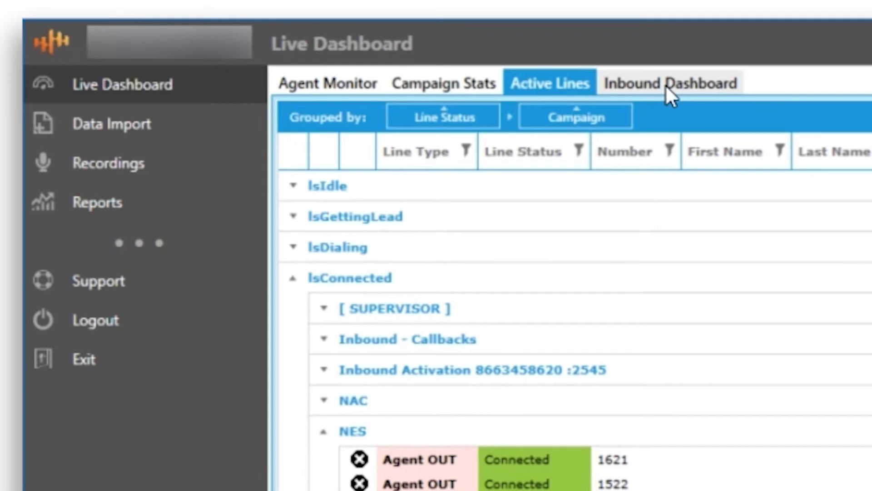
Open the Inbound Dashboard and its Inbound Metrics sub-tab.
{"action": "left_click", "coordinate": [666, 85]}
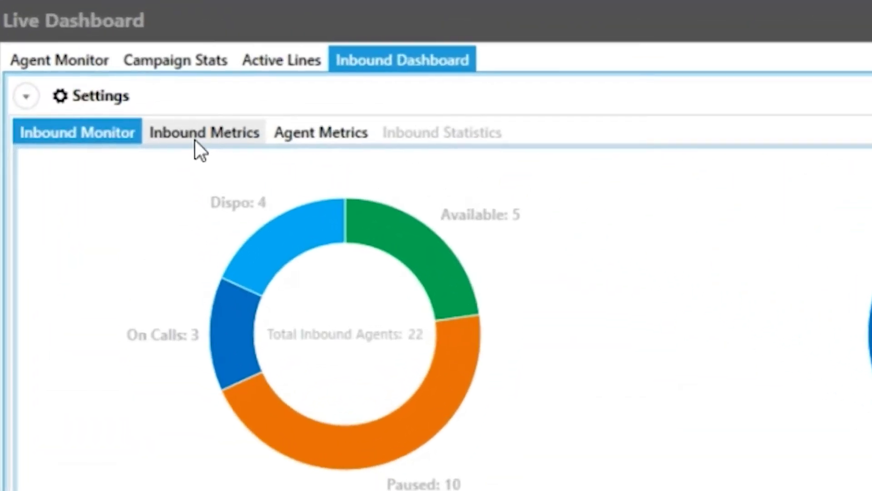
{"action": "left_click", "coordinate": [178, 58]}
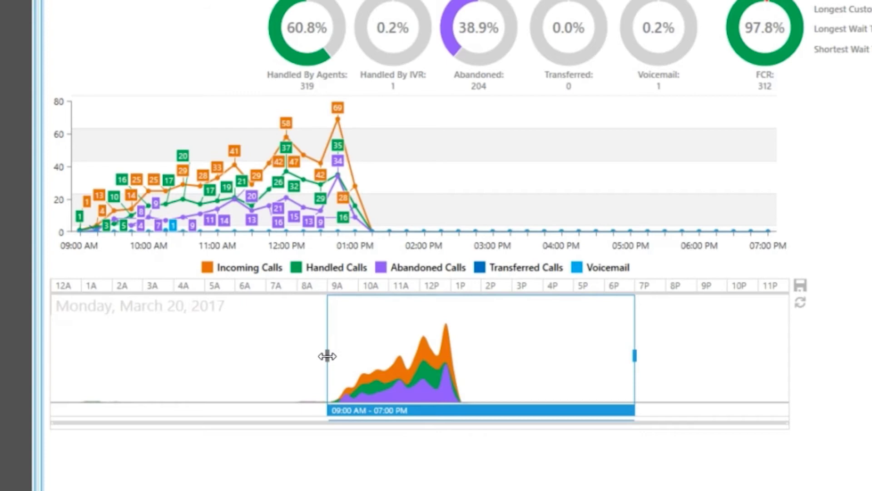
Move the call chart's start to 10 AM and back to 9 AM, then show Agent Metrics.
{"action": "left_click_drag", "start_coordinate": [327, 356], "coordinate": [358, 364]}
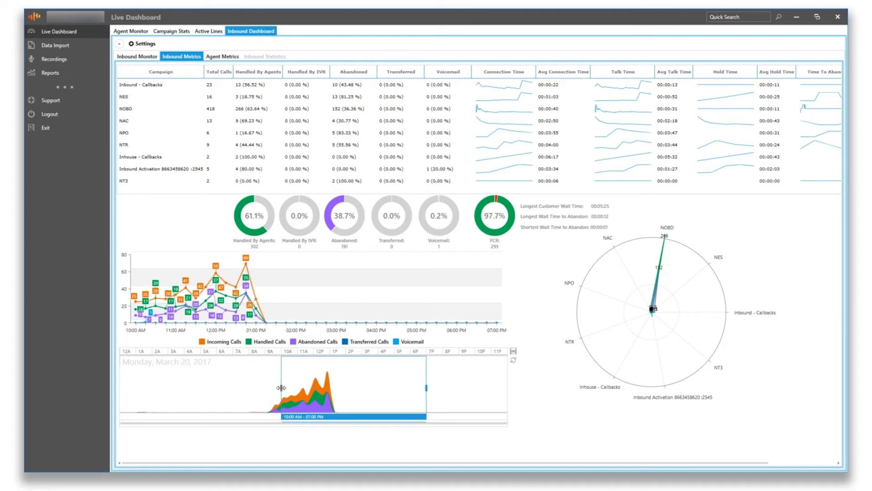
{"action": "left_click_drag", "start_coordinate": [281, 388], "coordinate": [266, 388]}
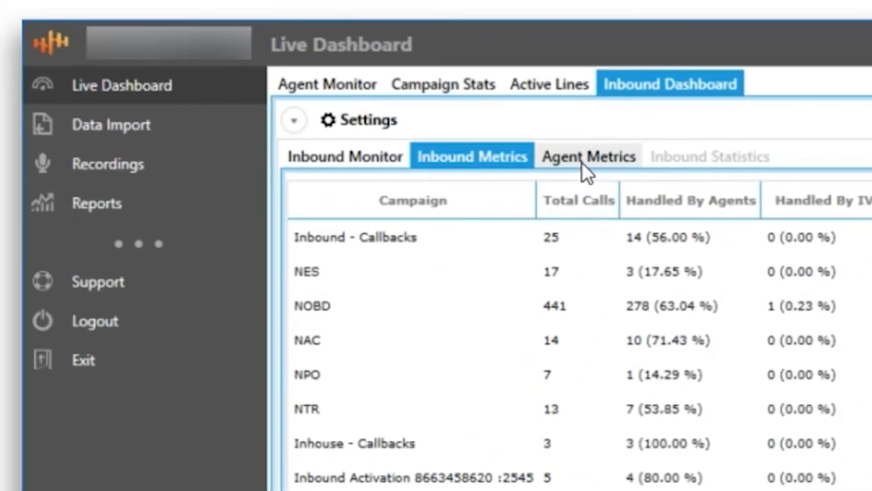
{"action": "left_click", "coordinate": [582, 162]}
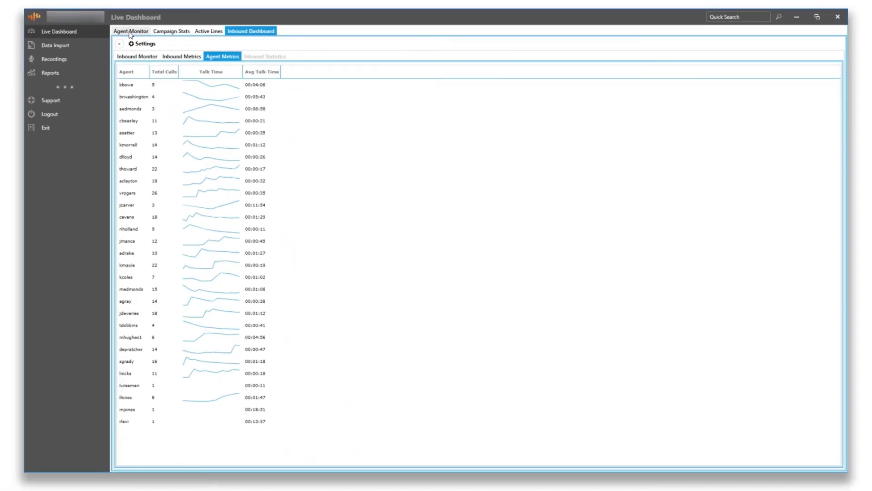
Dock Inbound Dashboard as a taller panel under Agent Monitor showing the Inbound Monitor charts.
{"action": "left_click", "coordinate": [131, 32]}
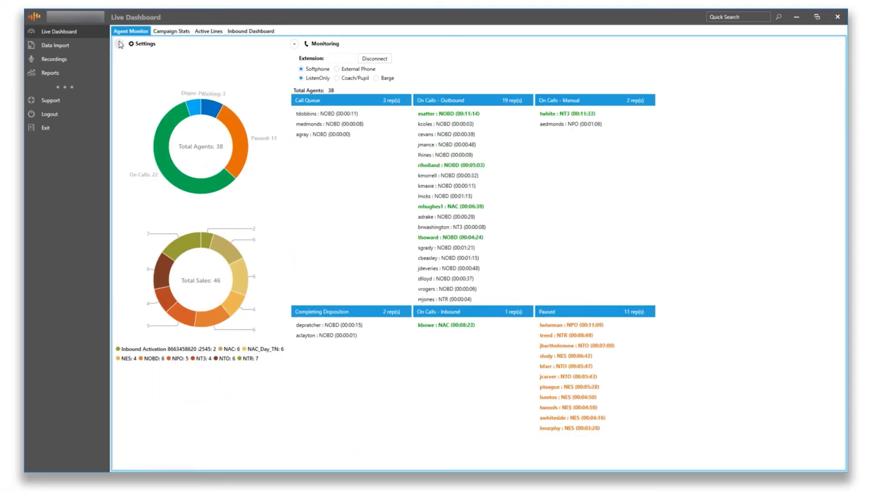
{"action": "left_click", "coordinate": [249, 32]}
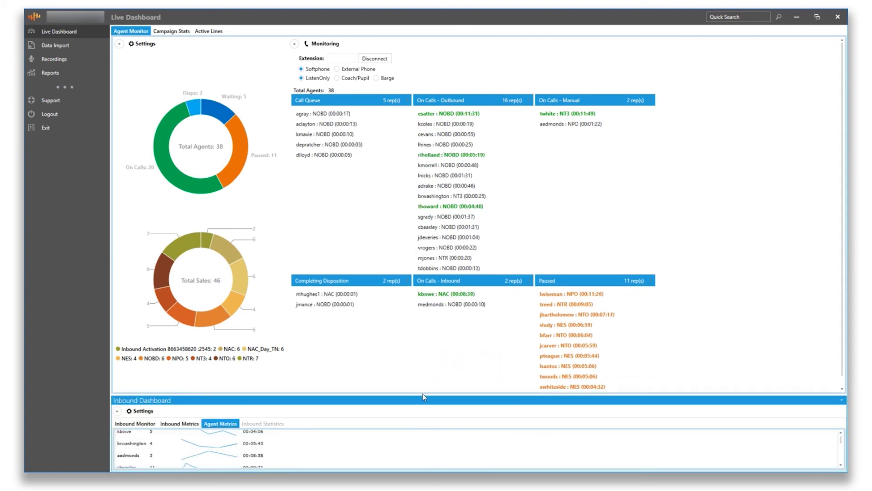
{"action": "left_click_drag", "start_coordinate": [428, 395], "coordinate": [429, 303]}
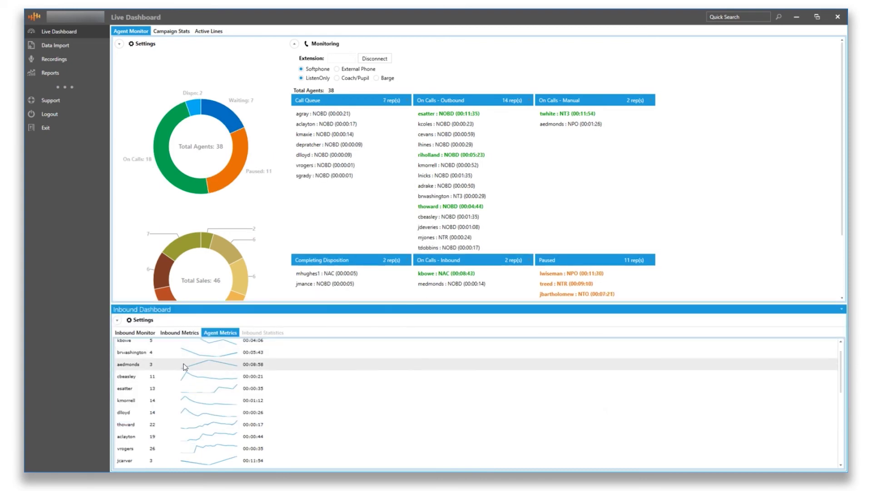
{"action": "left_click", "coordinate": [146, 333]}
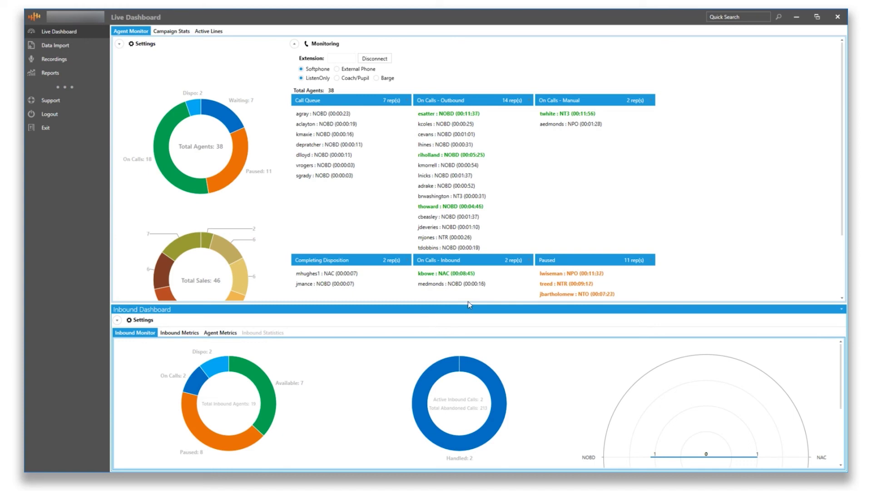
{"action": "left_click_drag", "start_coordinate": [469, 304], "coordinate": [472, 278]}
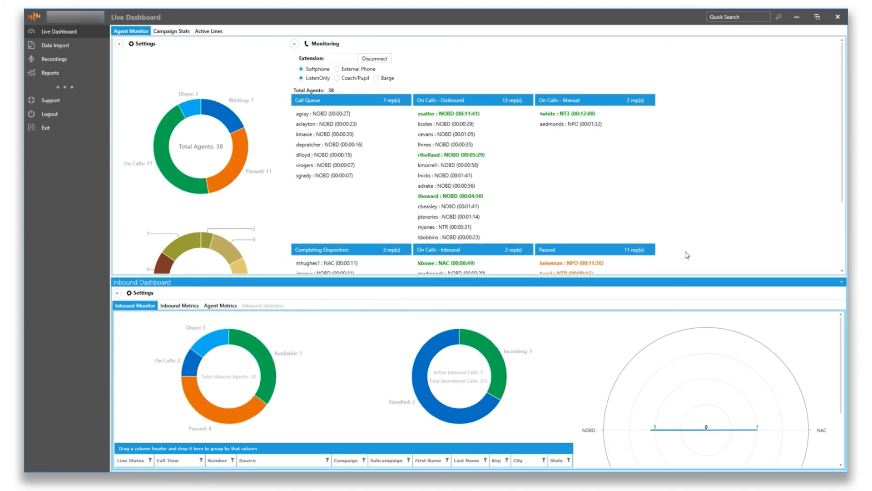
Float the Inbound Dashboard, enlarge its window, and place it over Agent Monitor's lower right.
{"action": "right_click", "coordinate": [267, 285]}
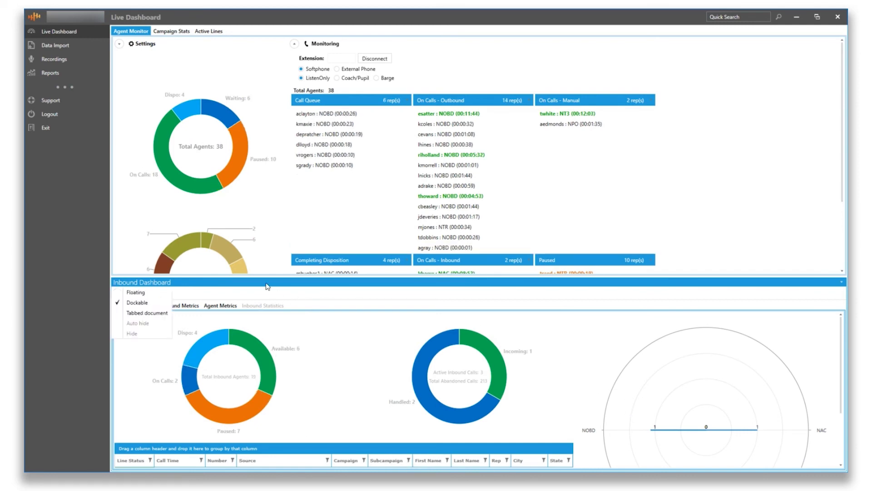
{"action": "left_click", "coordinate": [148, 293]}
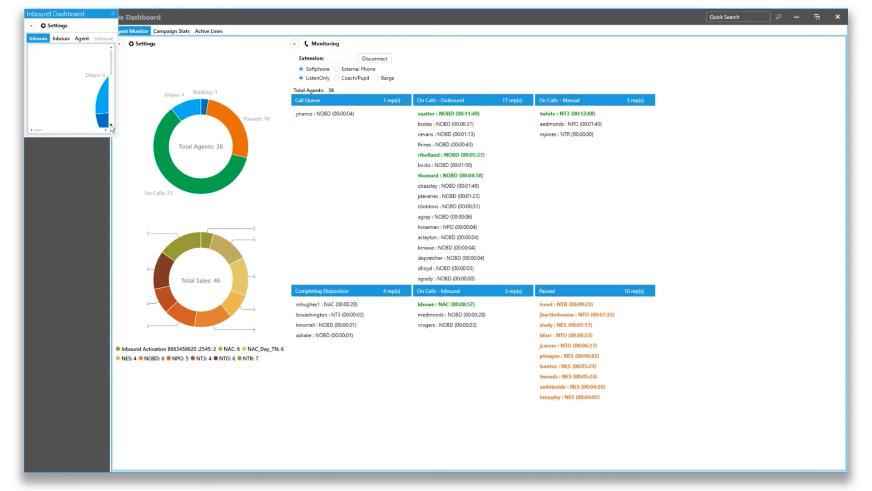
{"action": "left_click_drag", "start_coordinate": [117, 137], "coordinate": [508, 261]}
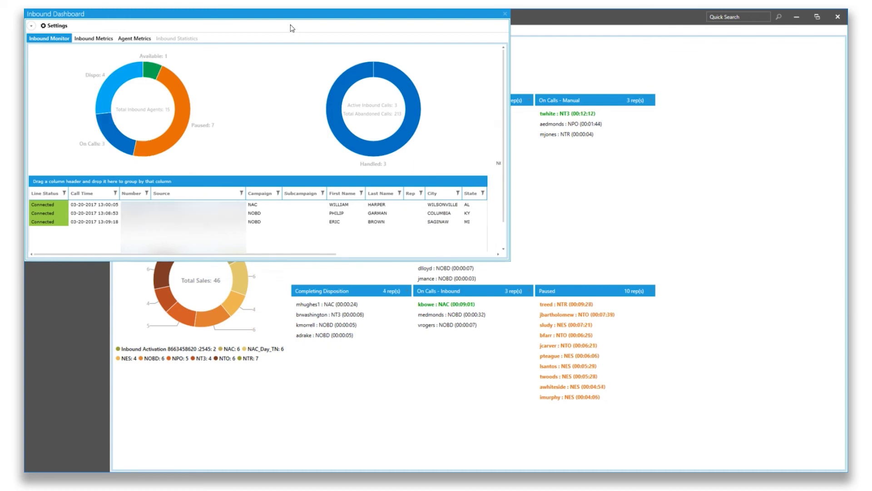
{"action": "left_click_drag", "start_coordinate": [287, 17], "coordinate": [609, 222]}
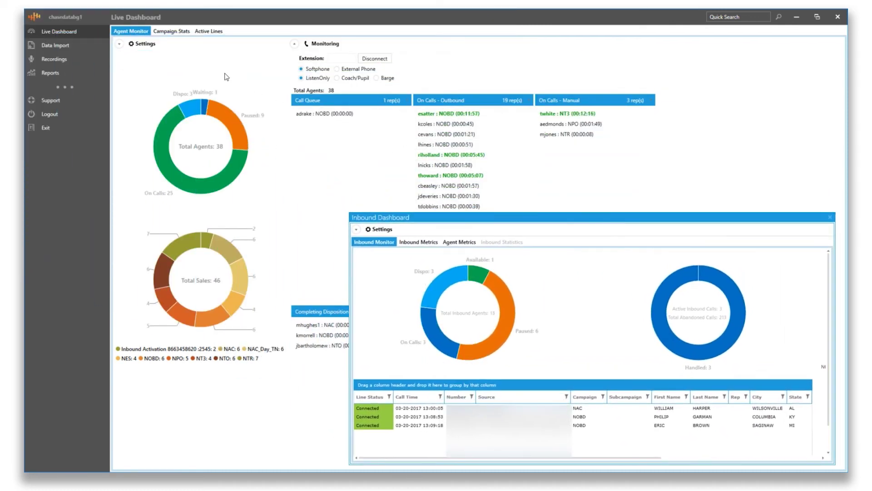